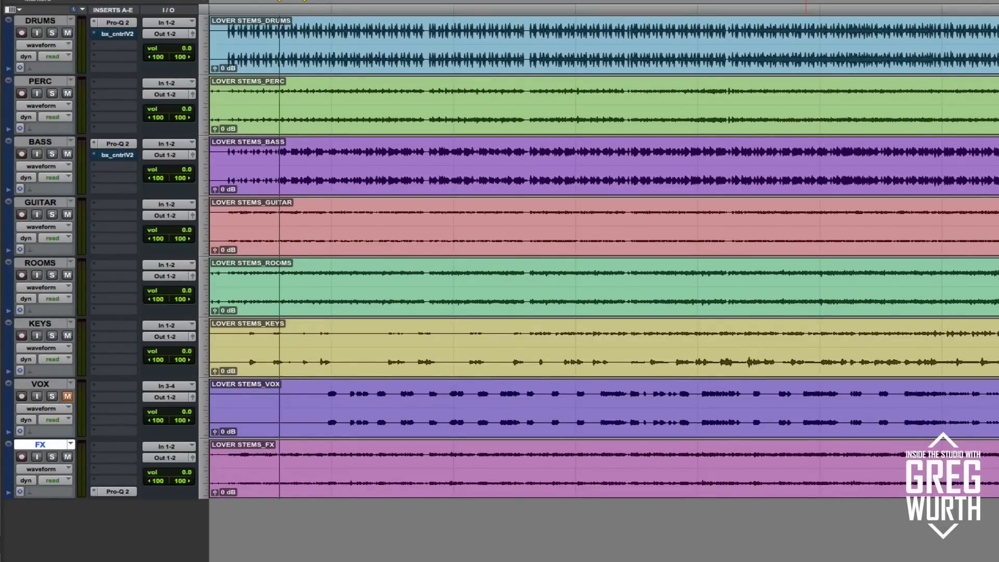
- Open the Pro-Q 2 equalizer on the DRUMS track and move its window so the whole interface is in view
key("Return")
left_click(117, 22)
key("space")
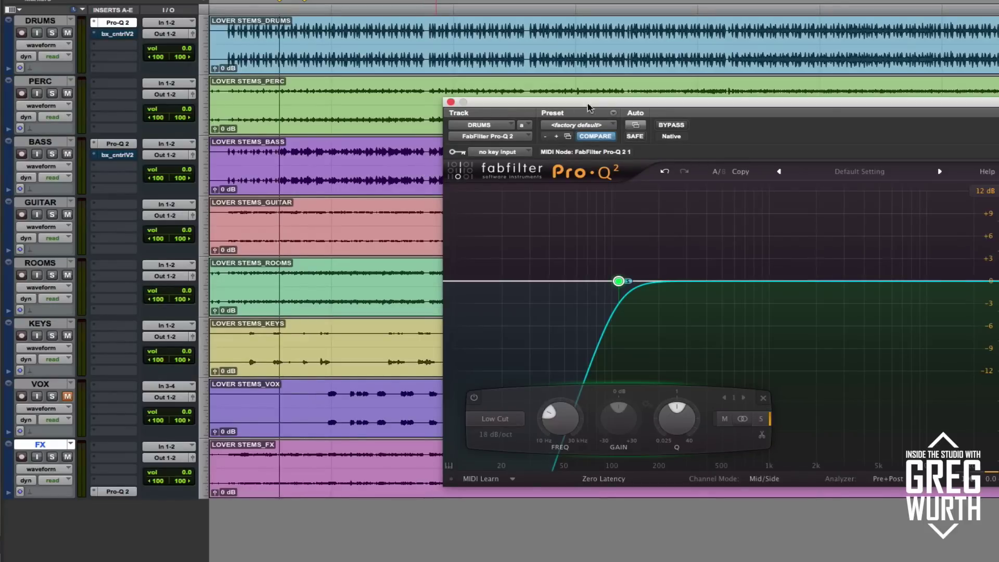
left_click_drag(589, 100, 516, 24)
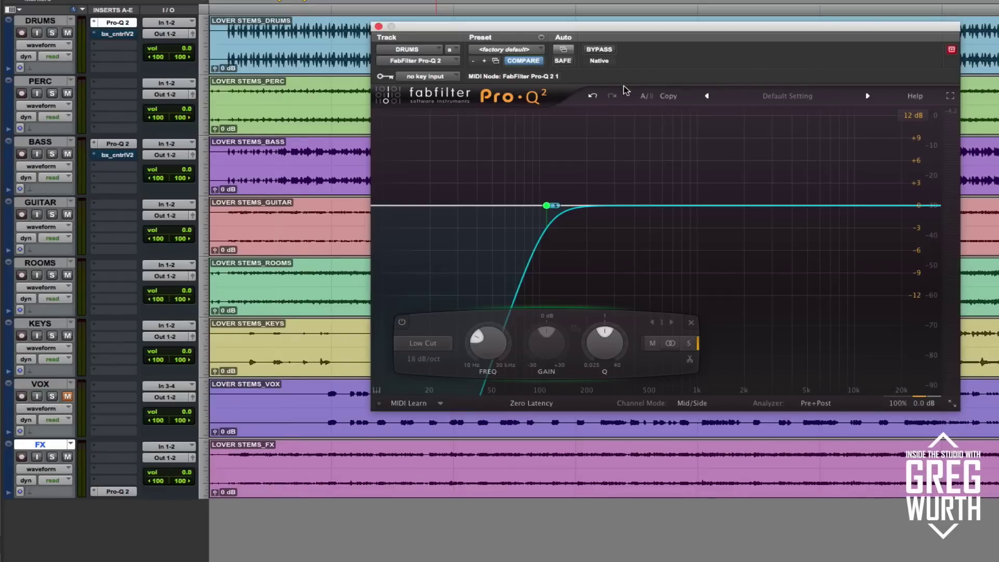
left_click(95, 23)
mouse_move(165, 26)
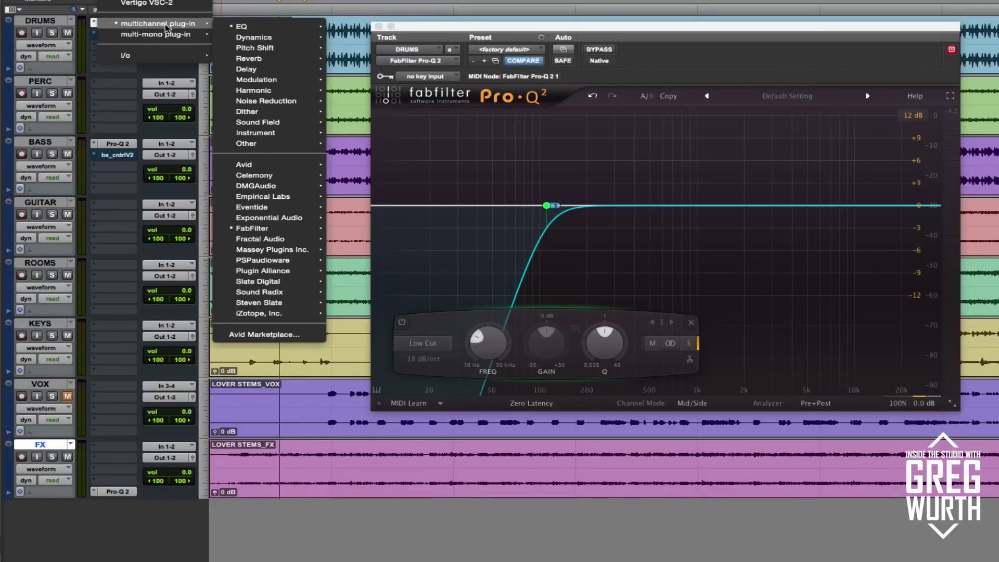
mouse_move(255, 39)
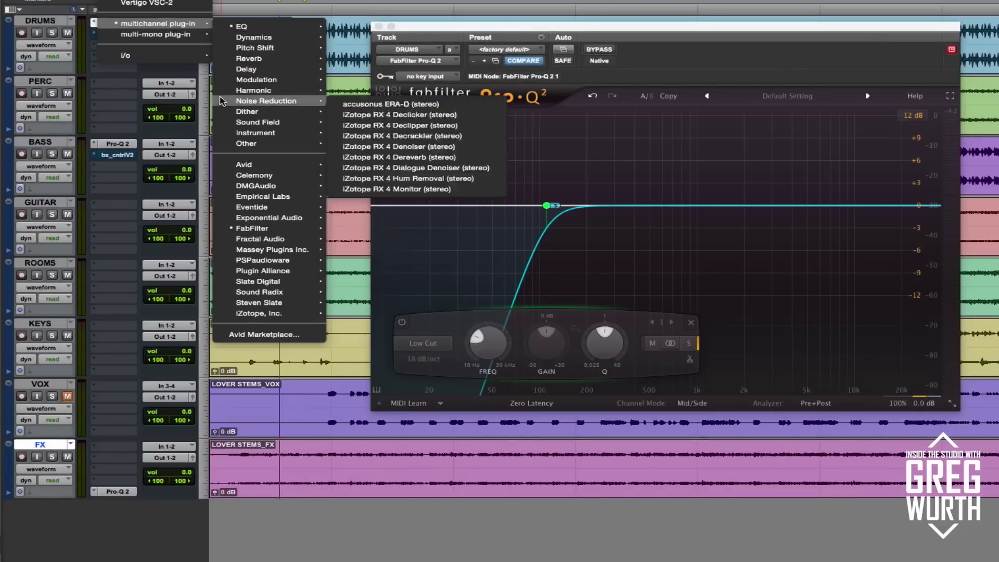
mouse_move(198, 35)
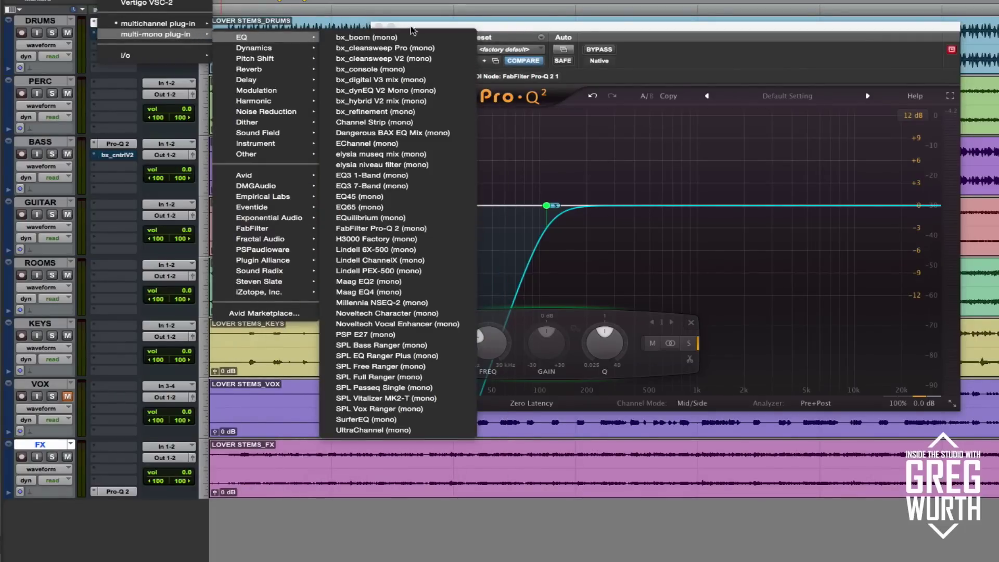
left_click(529, 32)
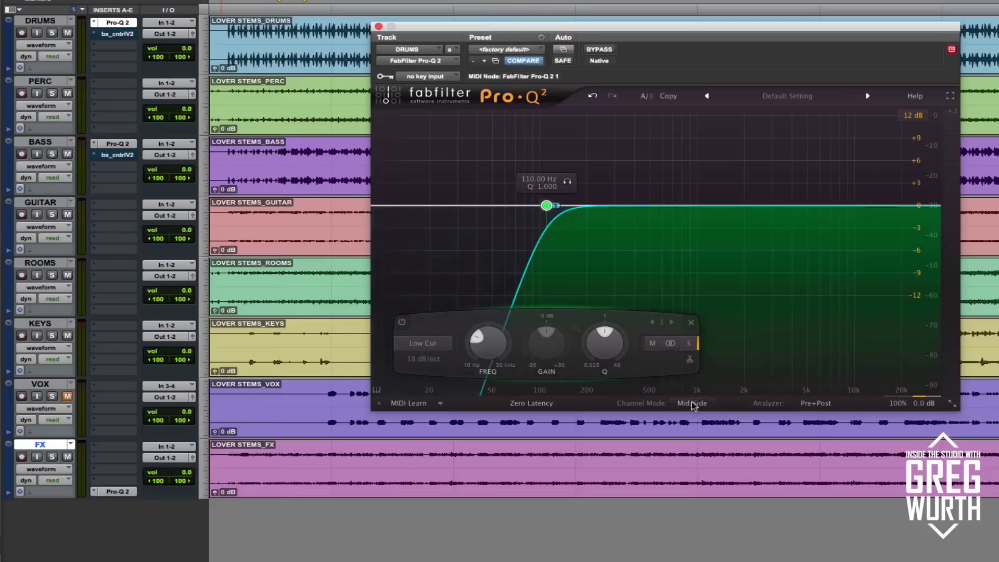
- Set the channel mode of the DRUMS equalizer to Mid/Side
mouse_move(692, 406)
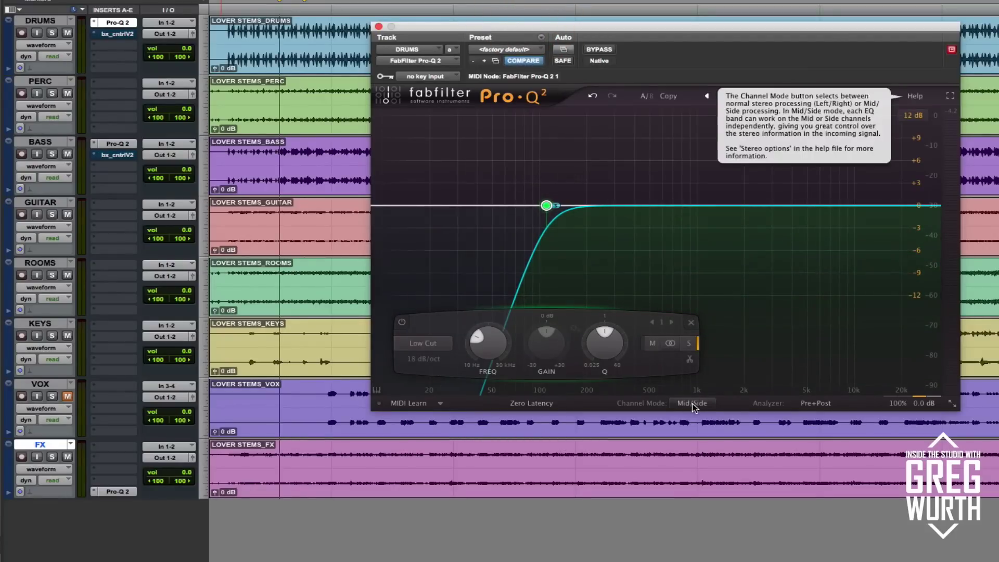
left_click(692, 404)
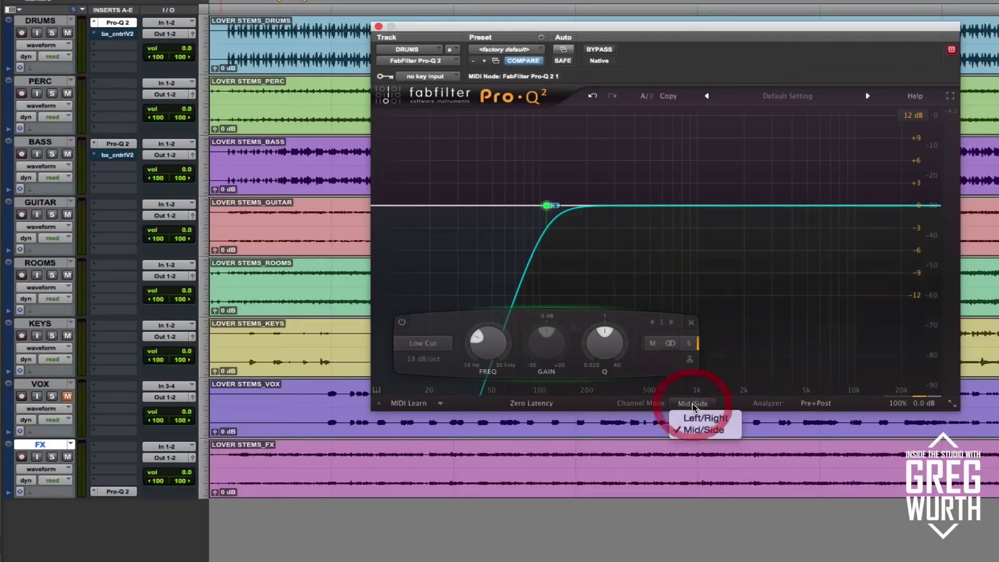
left_click(703, 430)
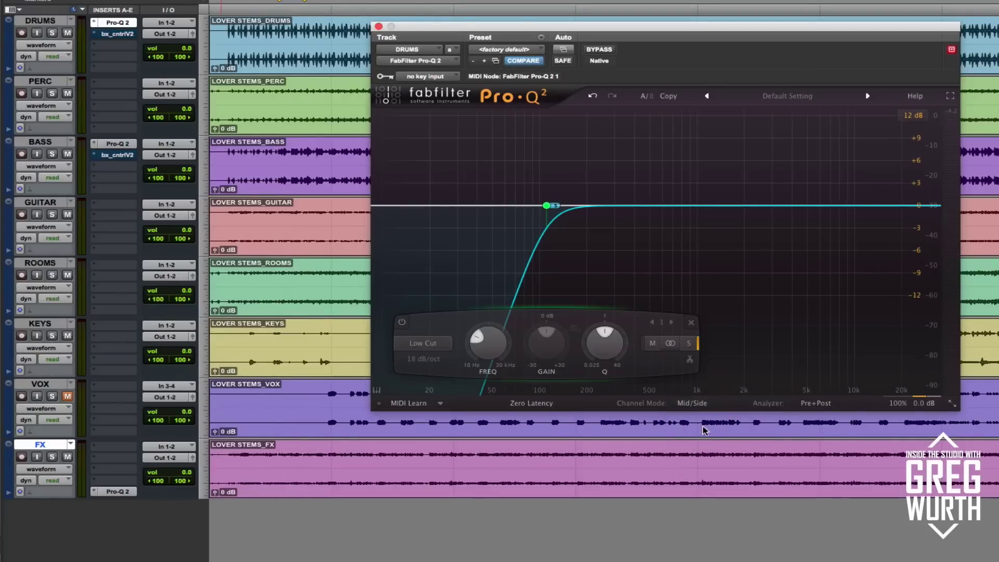
mouse_move(911, 410)
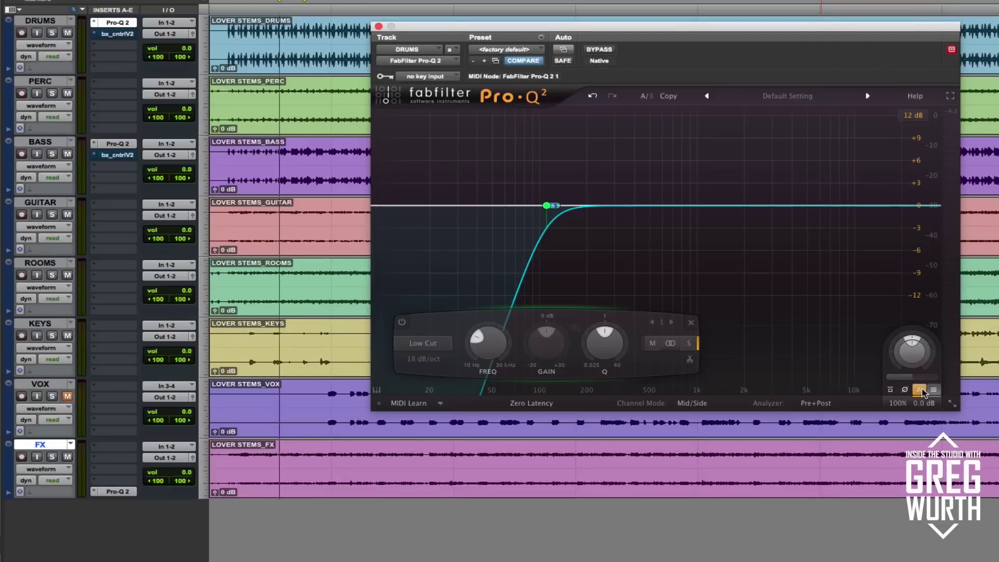
mouse_move(921, 393)
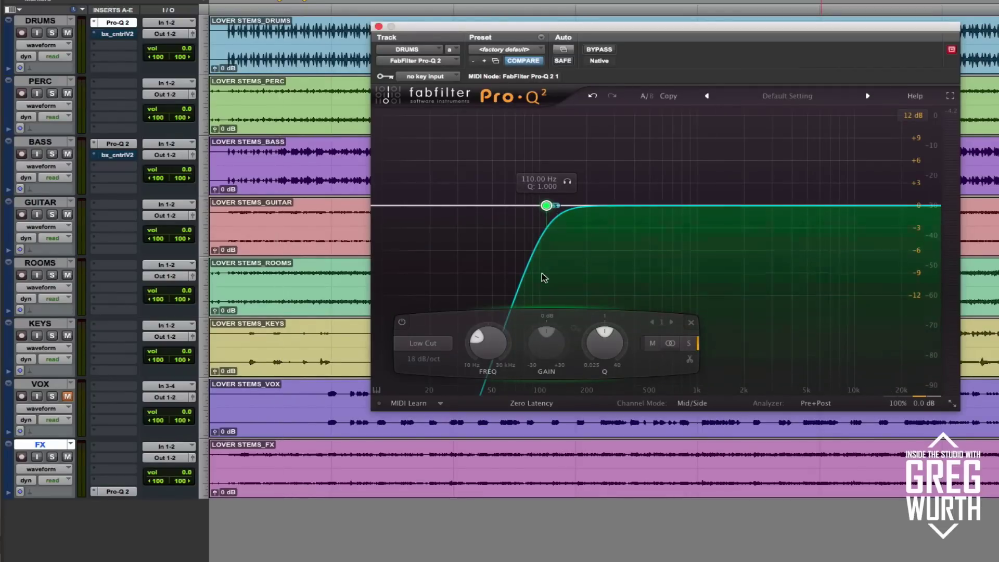
- Try slopes of 12 dB/oct and 96 dB/oct on the DRUMS low-cut band and return it to 18 dB/oct
left_click(429, 345)
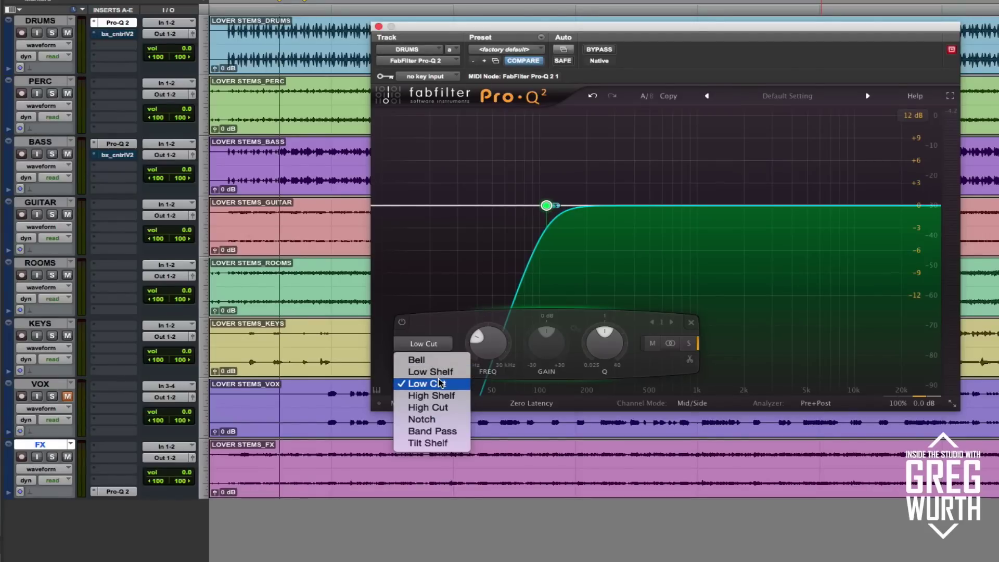
left_click(452, 327)
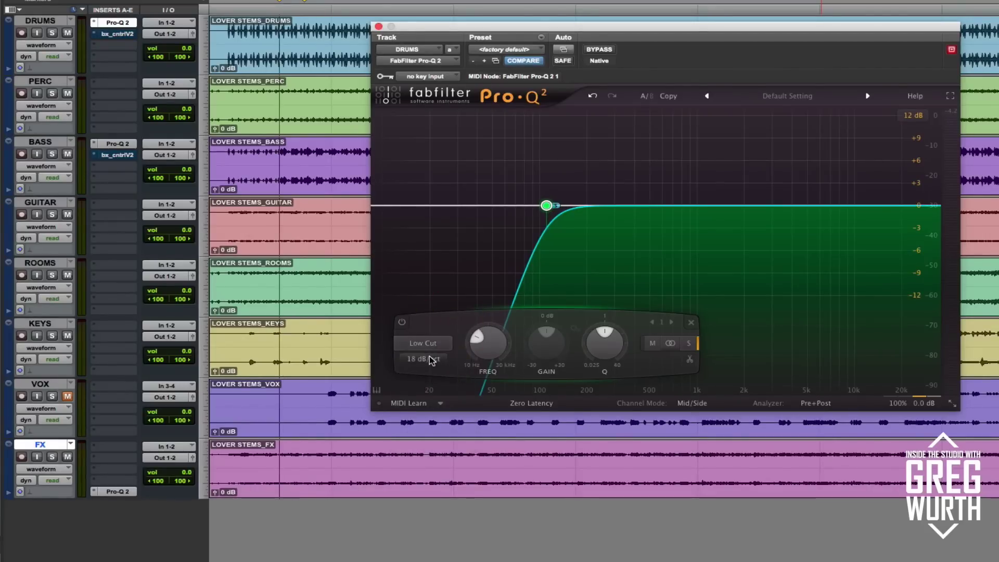
left_click(424, 359)
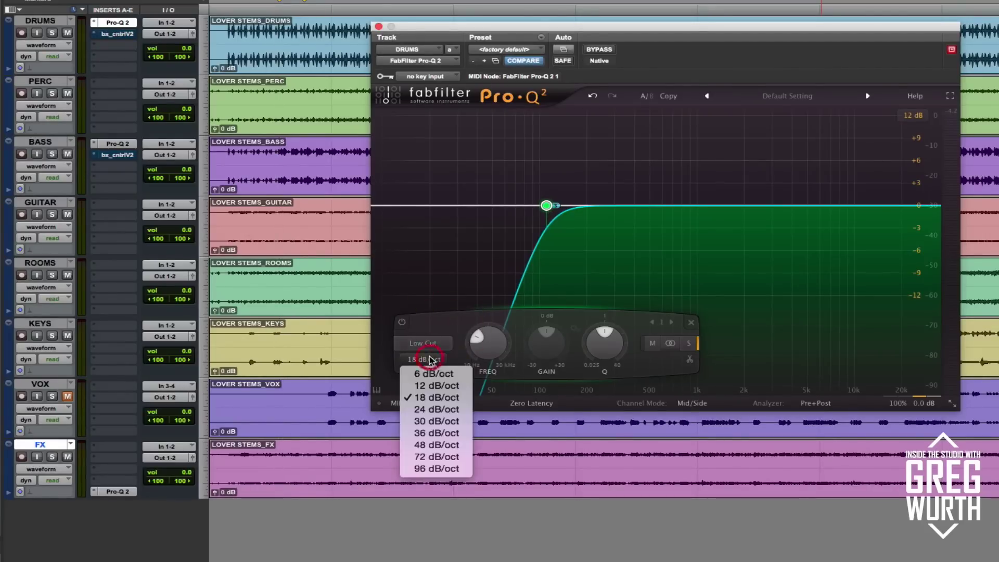
left_click(439, 385)
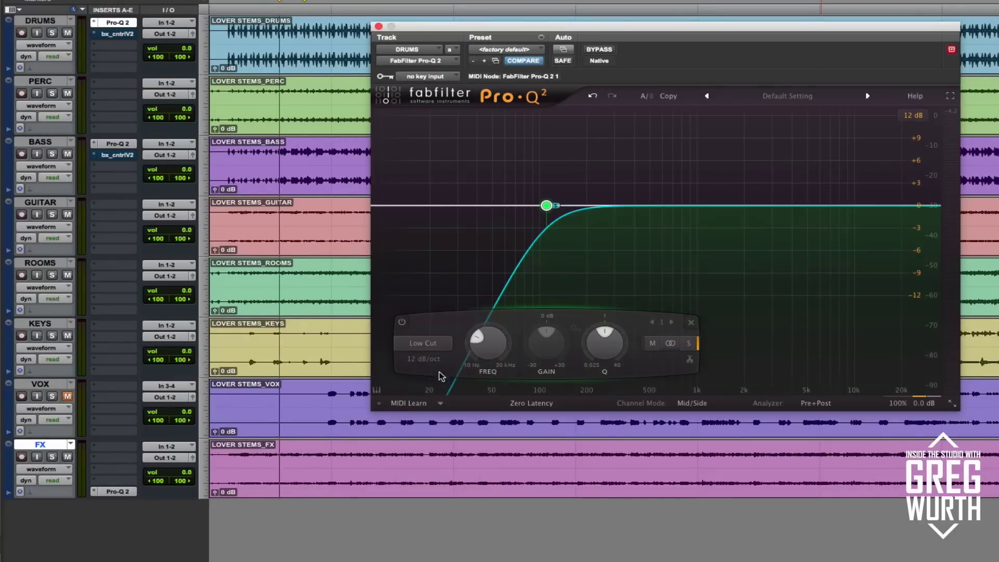
left_click(424, 358)
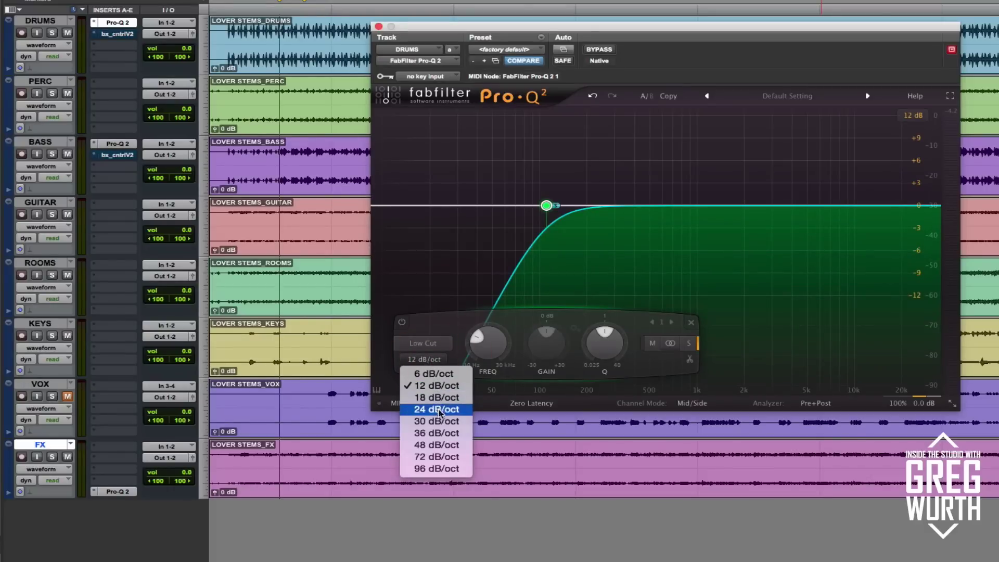
left_click(436, 471)
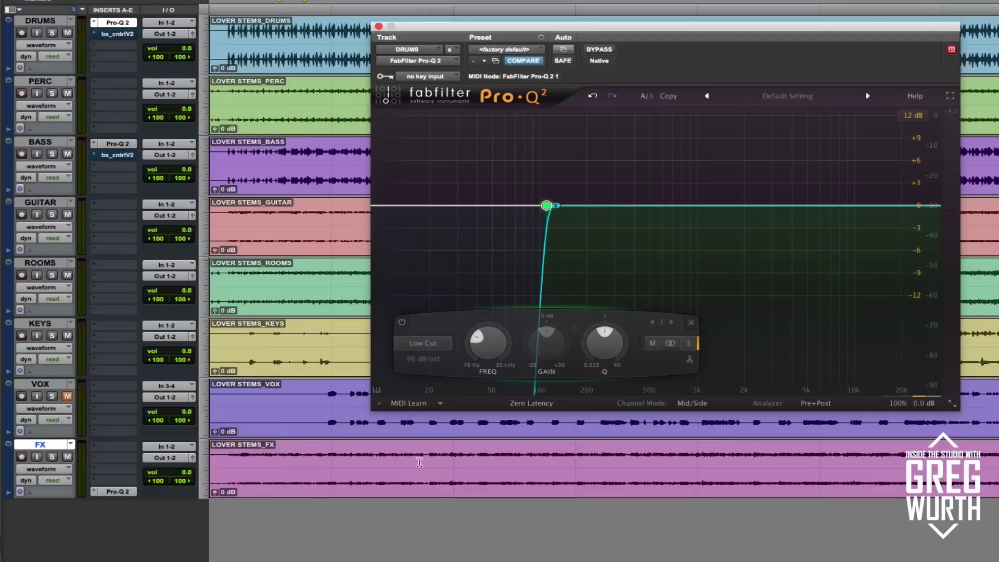
left_click(426, 359)
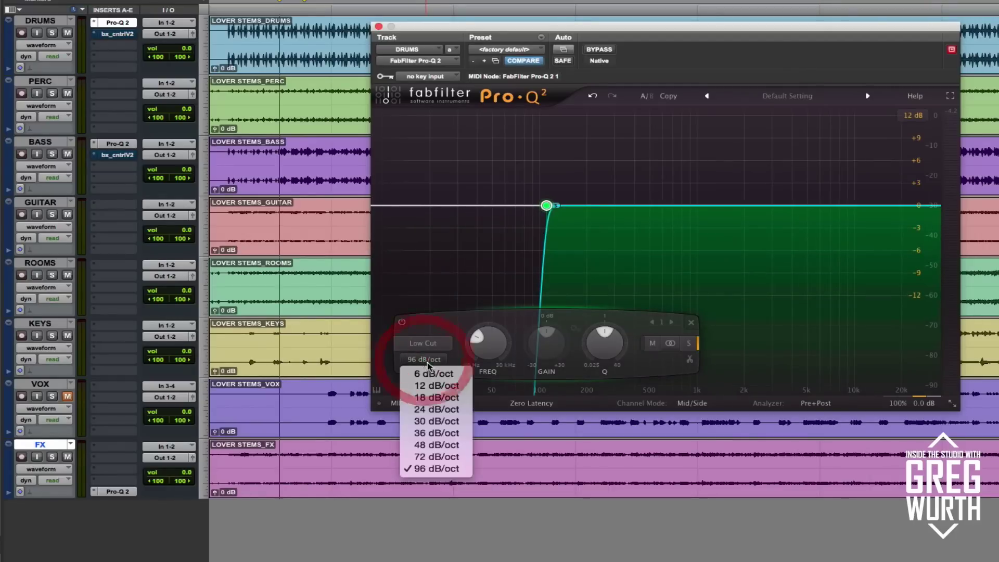
left_click(436, 397)
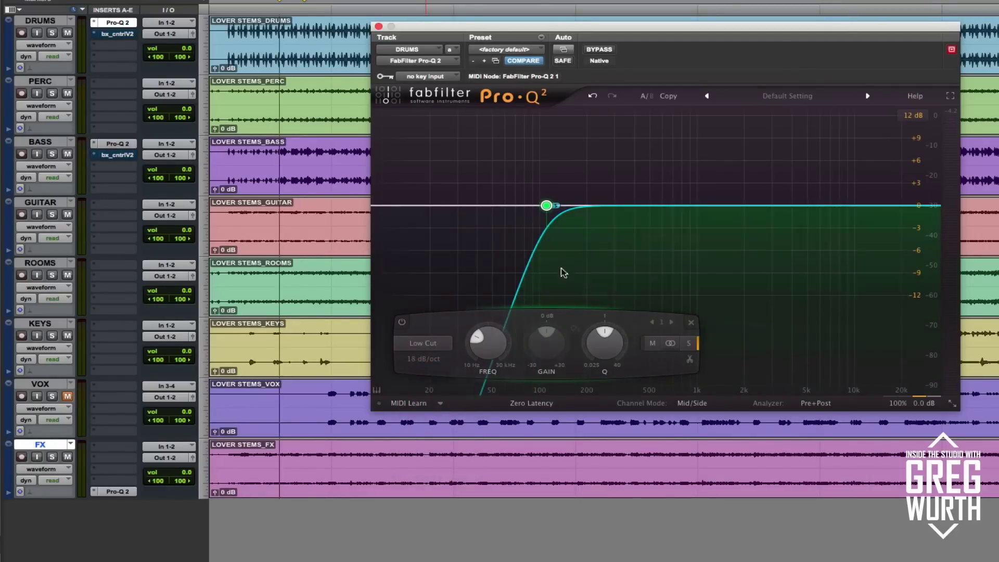
- Undo the last change in the FX track's Pro-Q 2 to restore its high-cut band, and close the equalizer
mouse_move(478, 369)
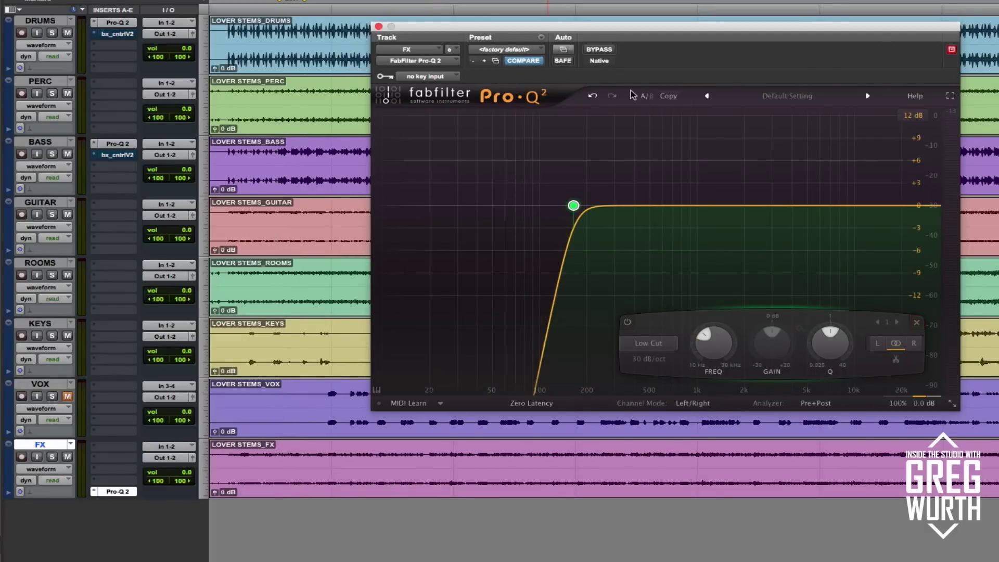
left_click(592, 95)
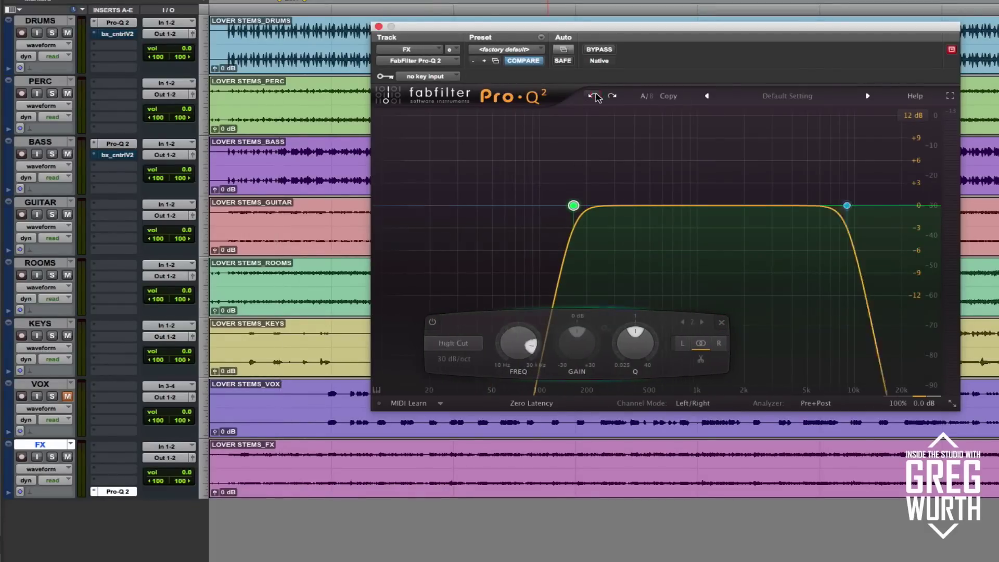
left_click(378, 26)
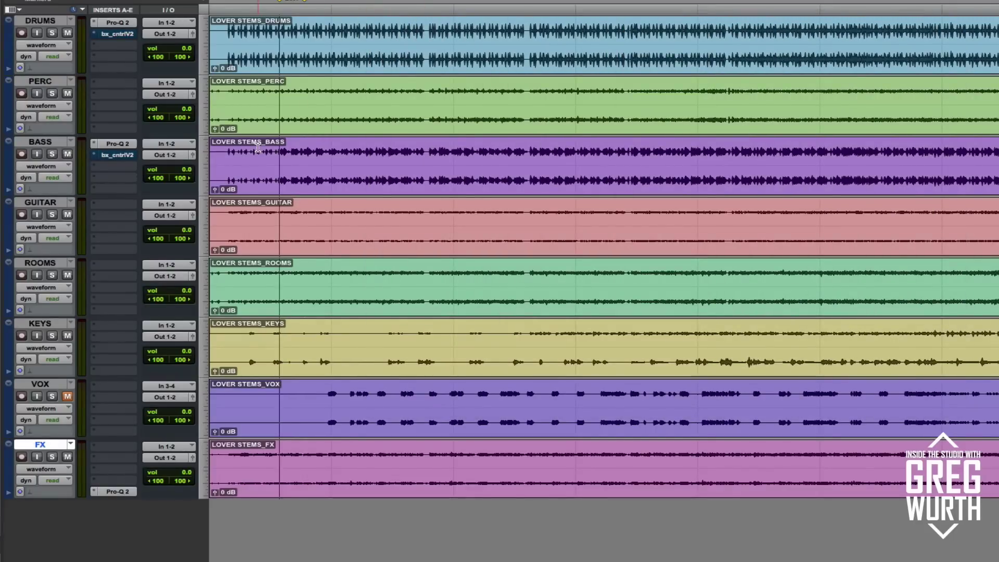
- Review the DRUMS track's Pro-Q 2 low-cut curve and the Mono-Maker setting in its bx_control V2
left_click(125, 23)
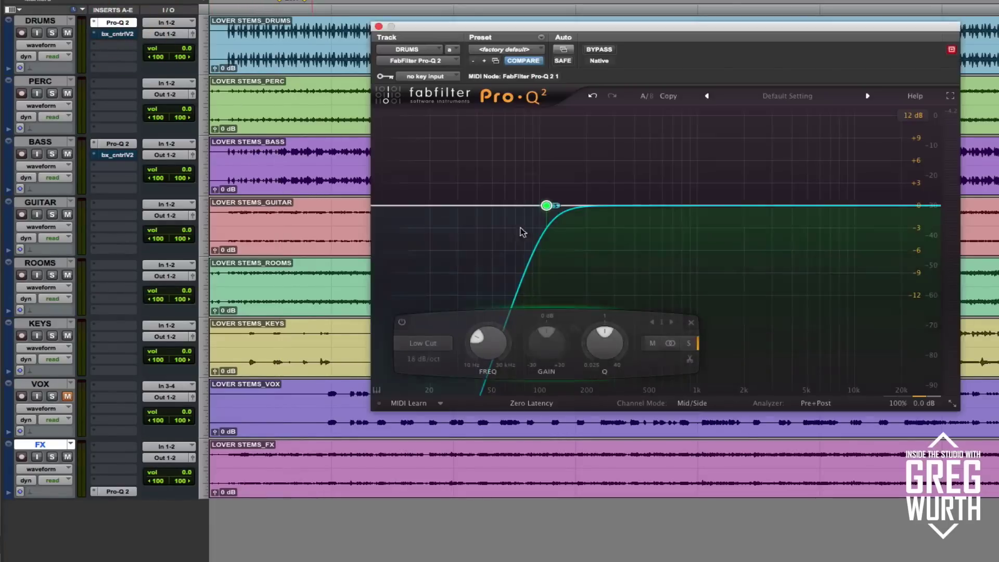
left_click(379, 26)
left_click(117, 33)
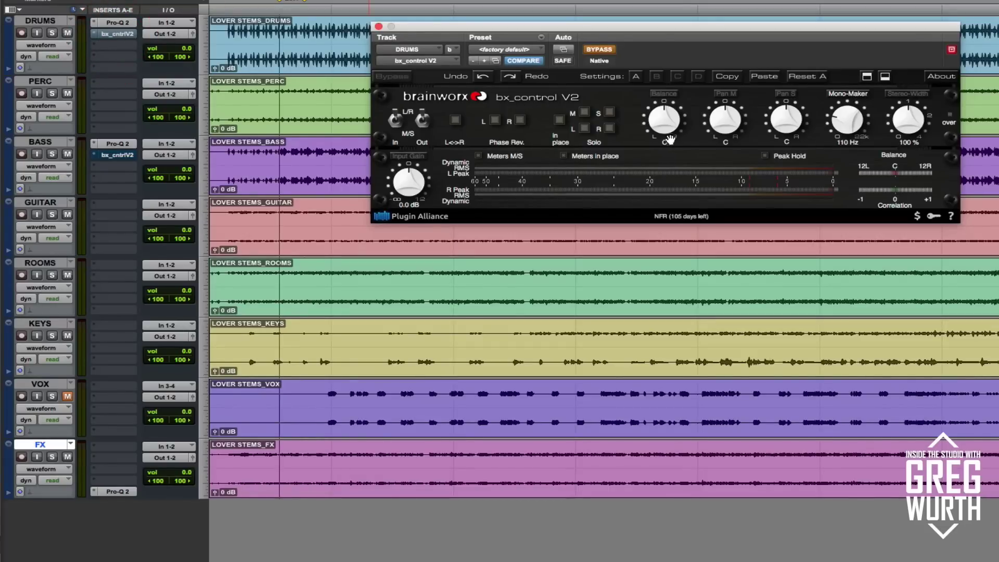
key("space")
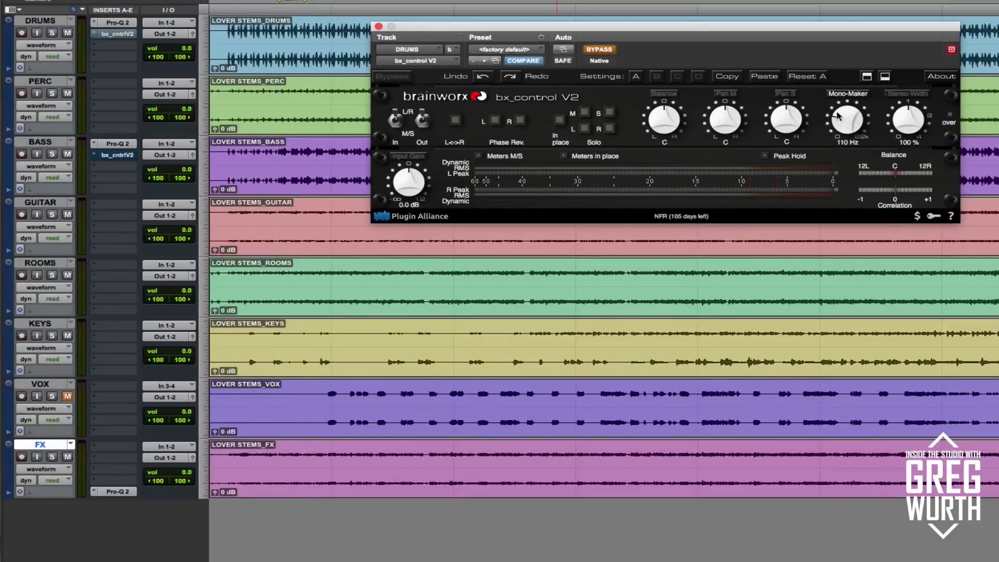
- Select the section between the two timeline markers across all tracks and close the bx_control V2 window
left_click(305, 4)
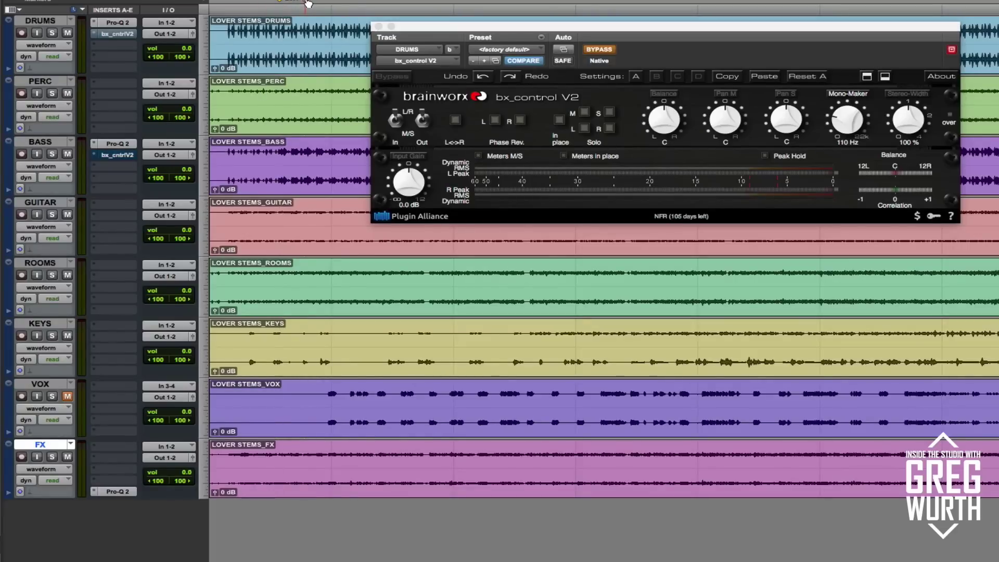
left_click(280, 4, "shift")
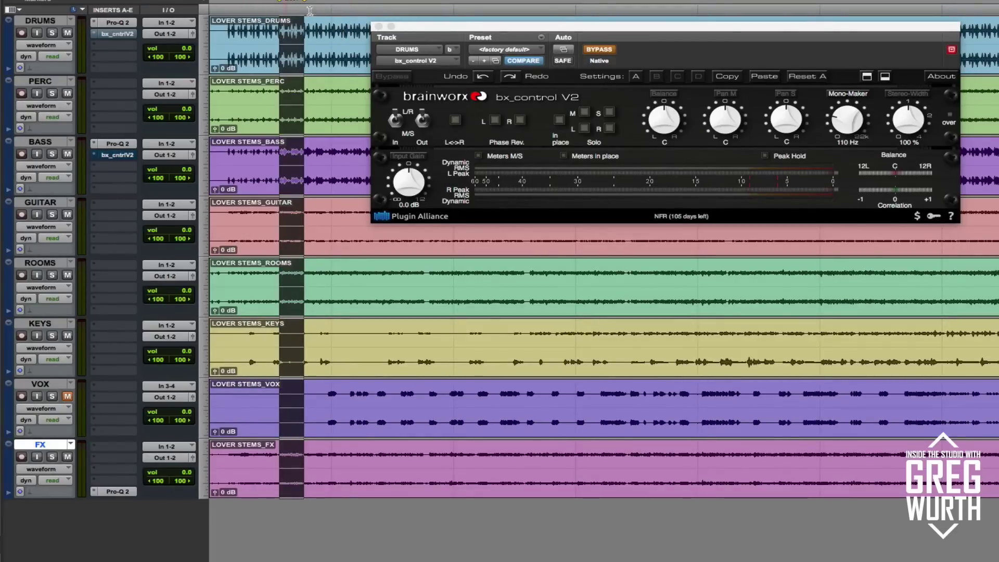
left_click(378, 26)
- Bypass Pro-Q 2 on the DRUMS and BASS tracks and make the FX track's Pro-Q 2 inactive
left_click(118, 23)
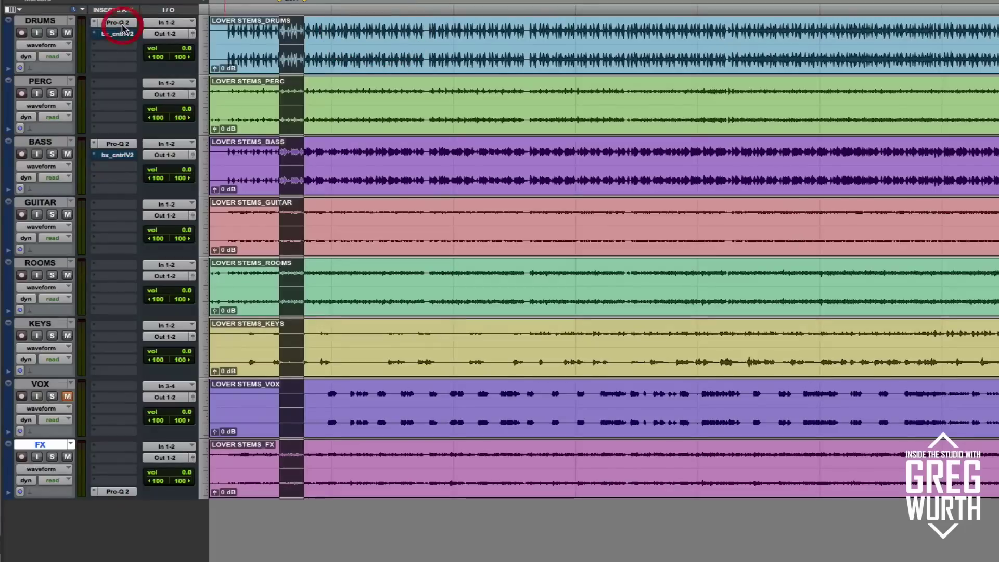
left_click(123, 25)
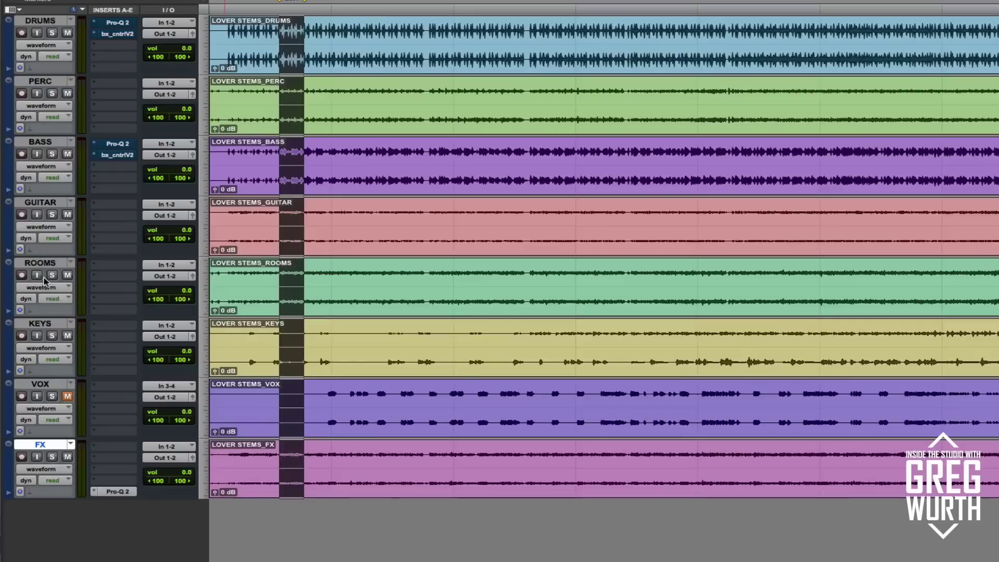
left_click_drag(123, 493, 122, 494)
- Play the selected section with the DRUMS and BASS plug-ins bypassed
key("ctrl+bracketright")
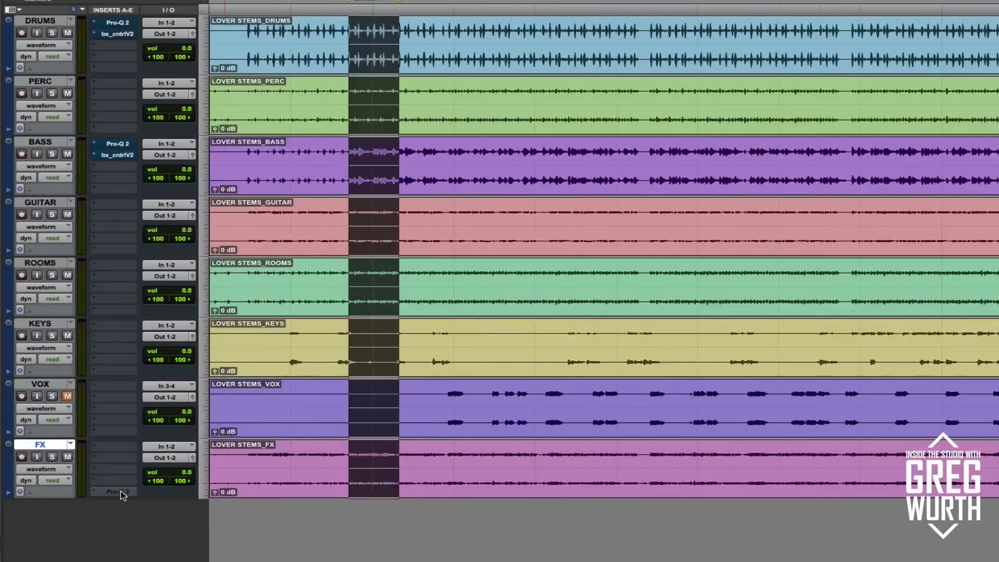
key("ctrl+bracketright")
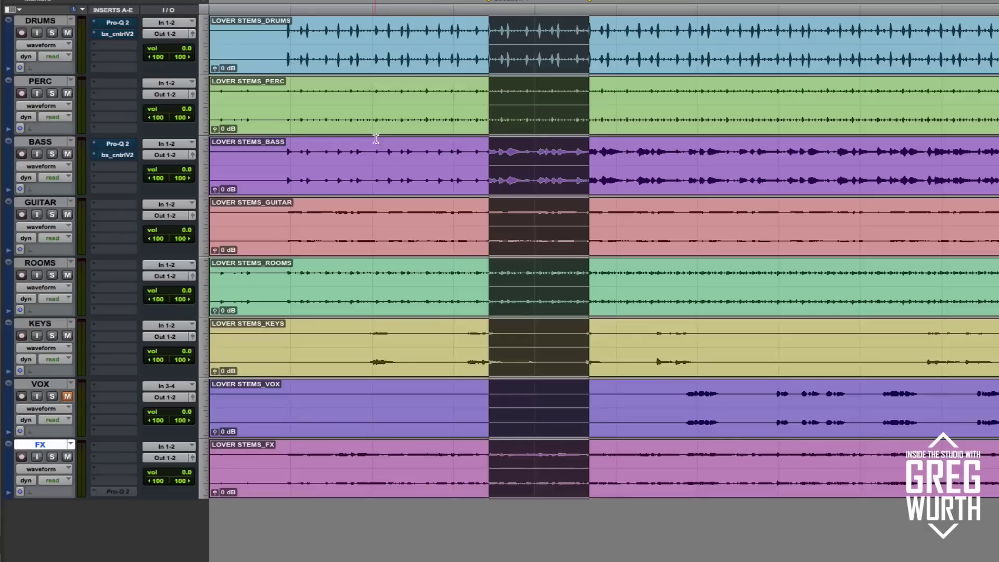
key("space")
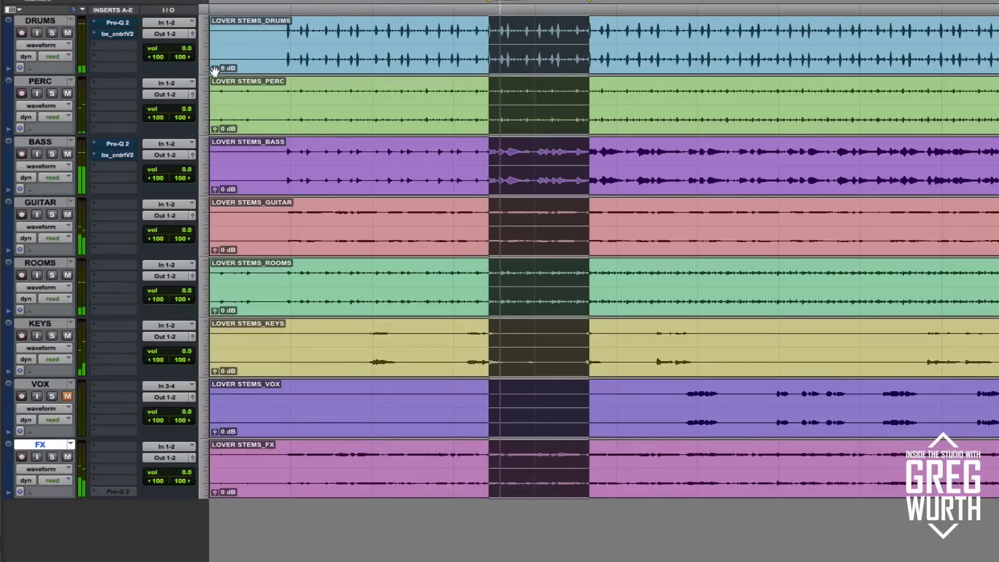
- Compare the playback with Pro-Q 2 and with bx_control V2 enabled on DRUMS and BASS, bypassing each again
left_click(123, 26, "alt+super")
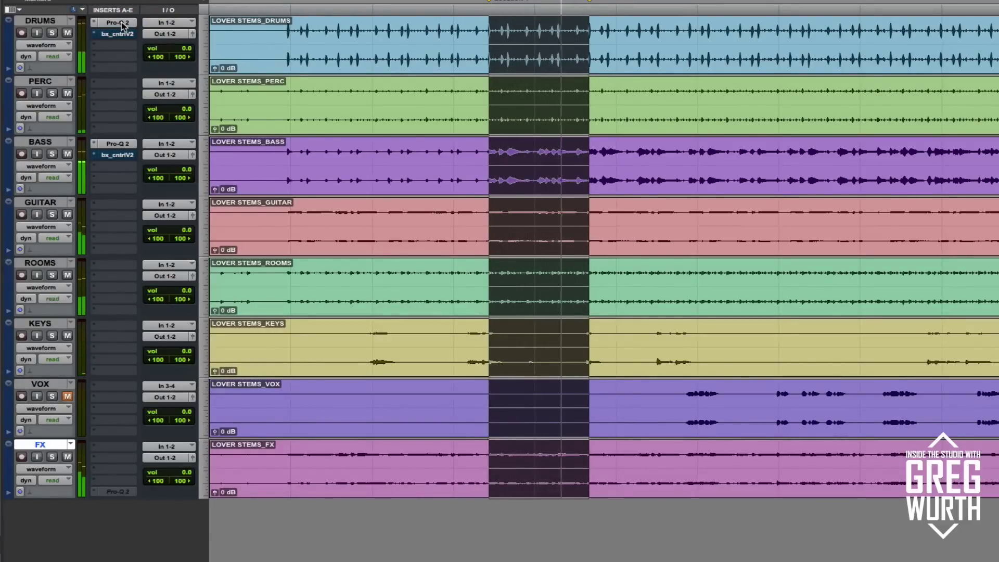
left_click(122, 23)
left_click(123, 34, "alt+super")
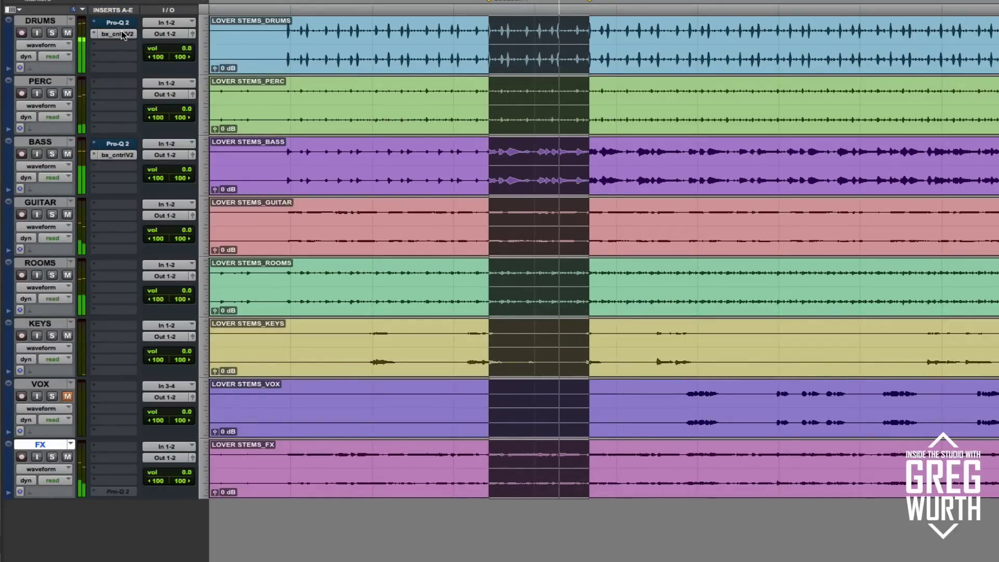
left_click(122, 34, "alt+super")
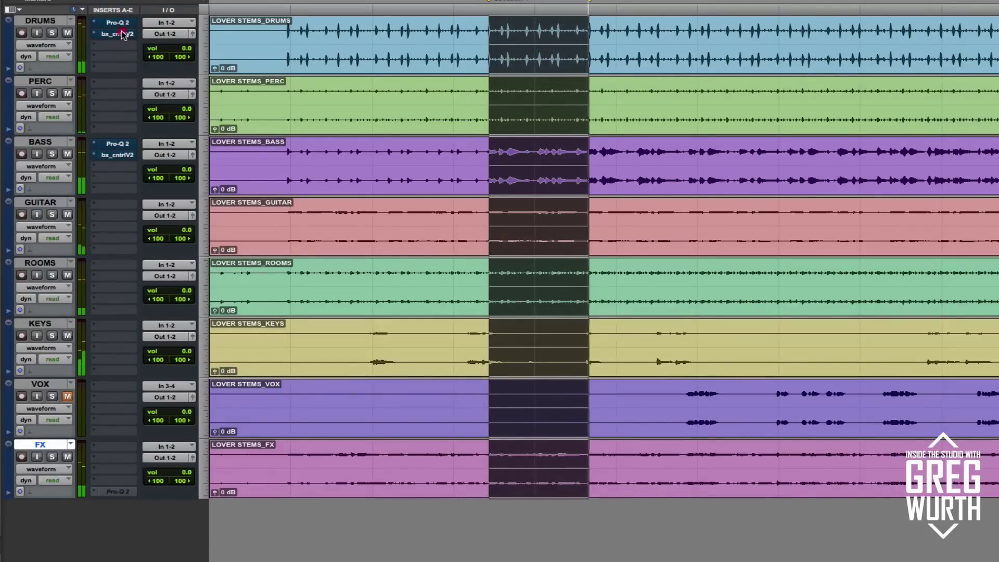
- Audition bx_control V2 on DRUMS and BASS, bypass it, enable Pro-Q 2 on both tracks, and stop playback
left_click(121, 33)
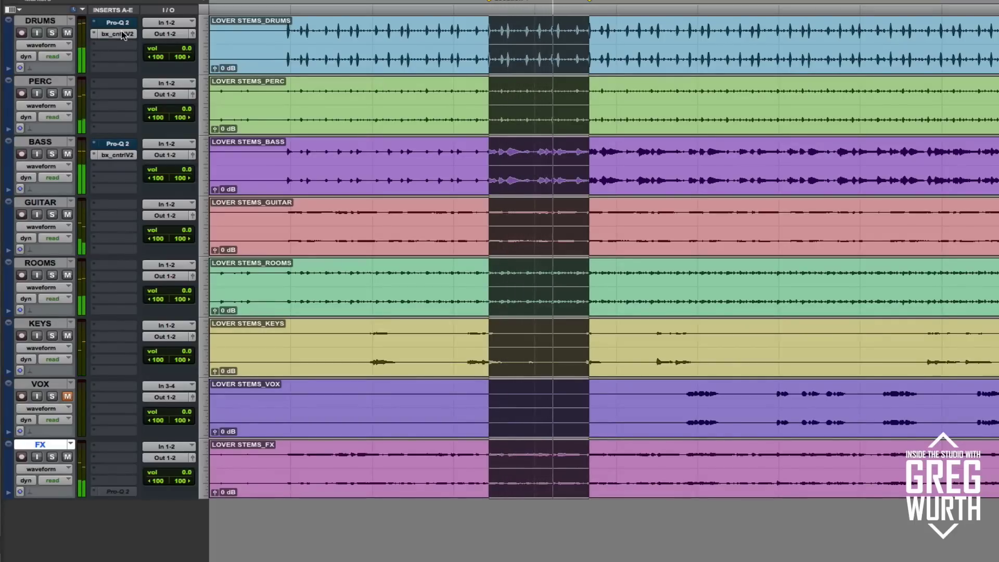
left_click(120, 33)
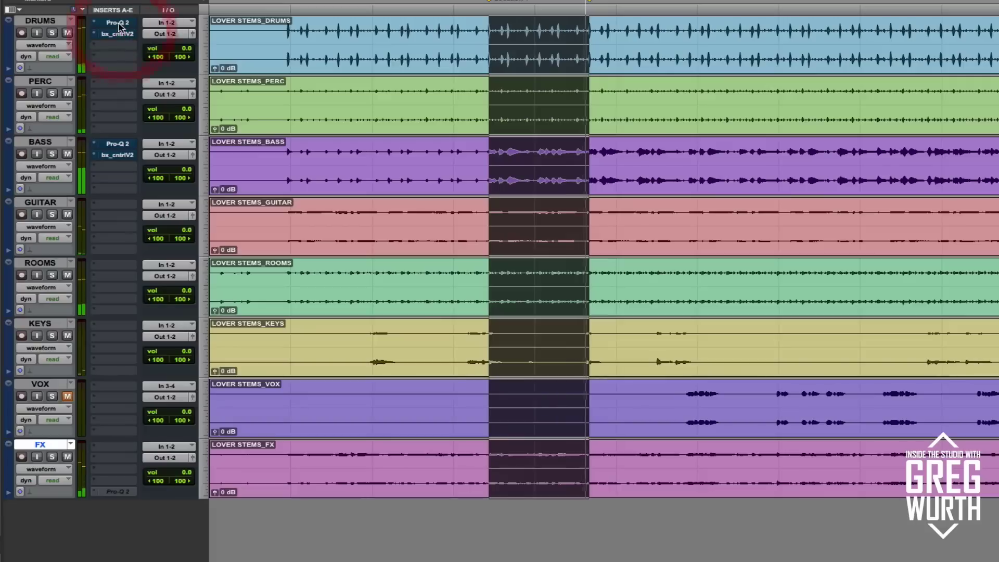
left_click(118, 24)
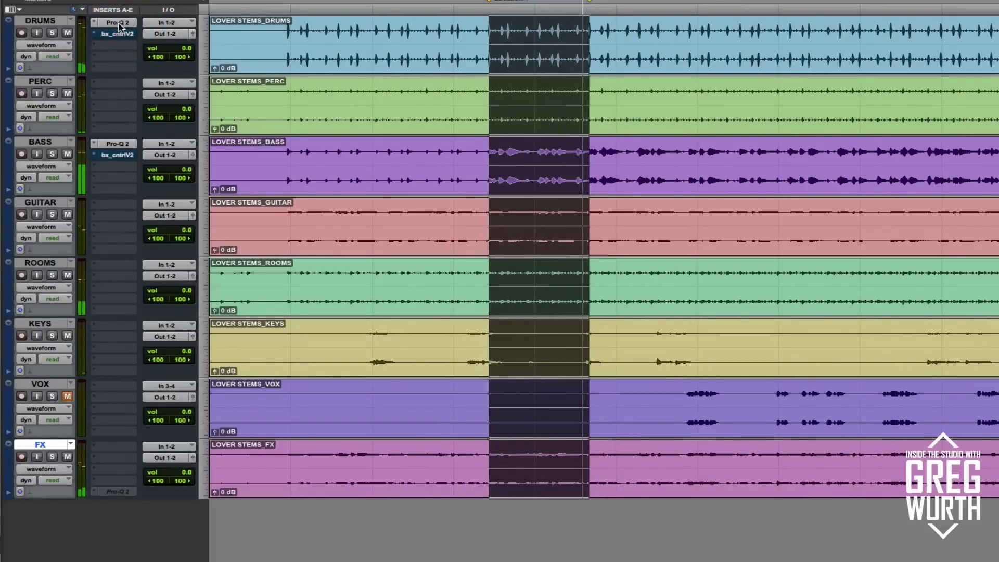
key("space")
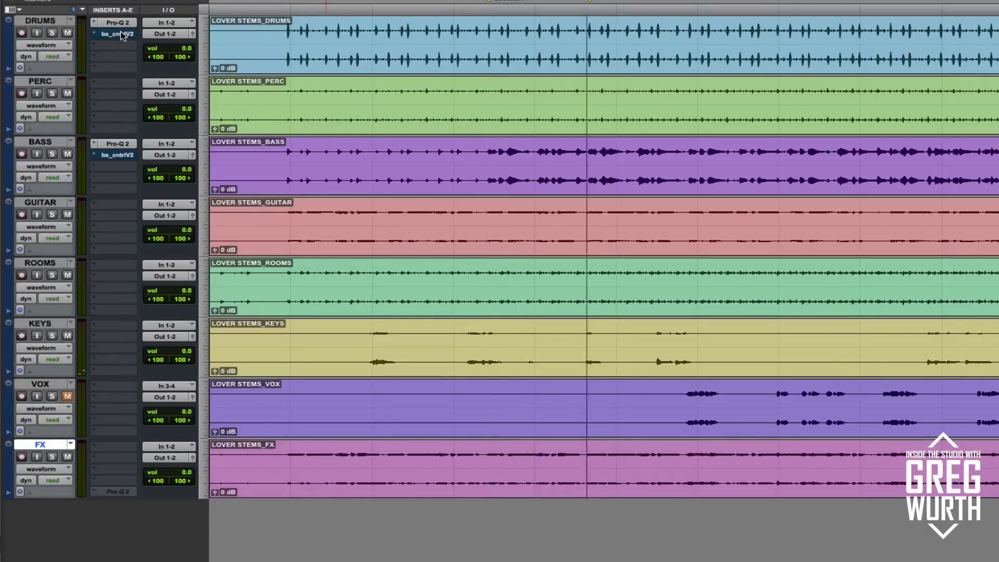
- View the bypassed bx_control V2 settings on the DRUMS track and close the plug-in window
left_click(121, 34)
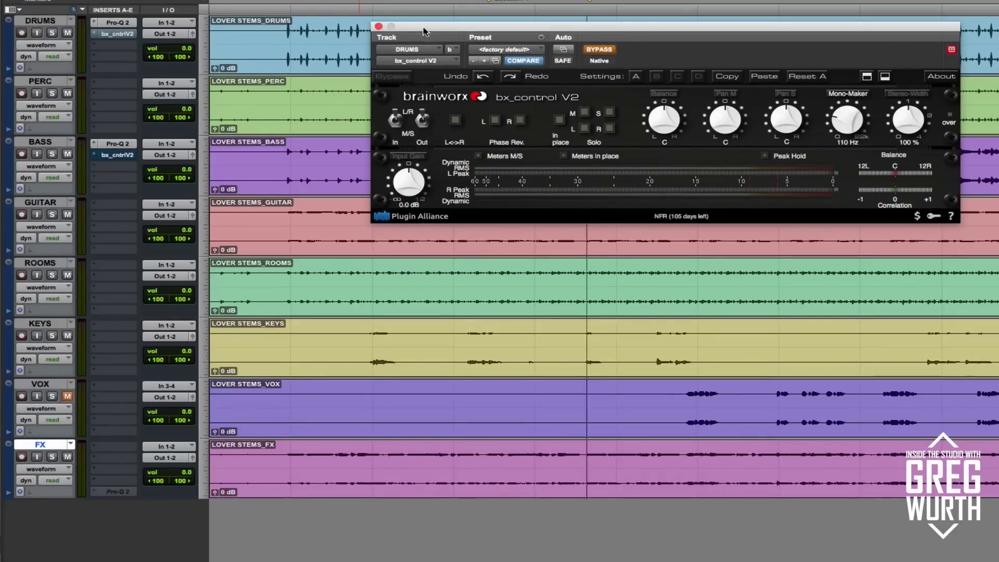
left_click_drag(426, 27, 363, 30)
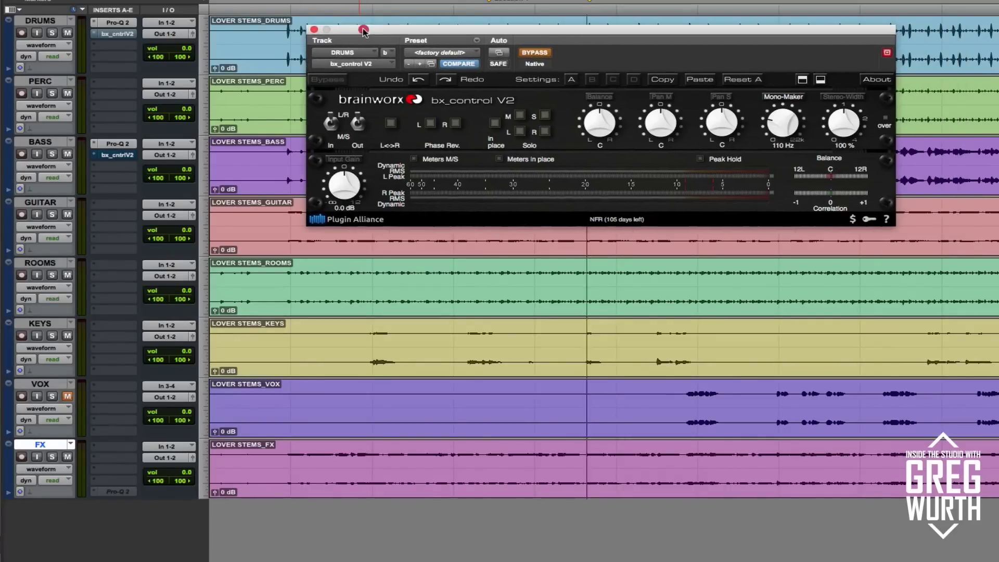
left_click(314, 30)
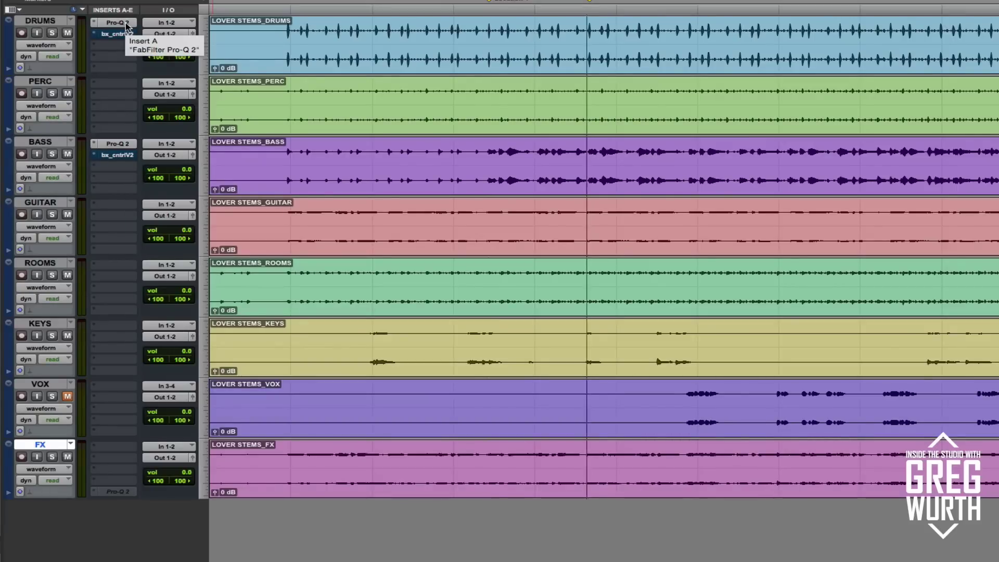
- Reselect the section between the two timeline markers across all tracks
left_click(595, 7)
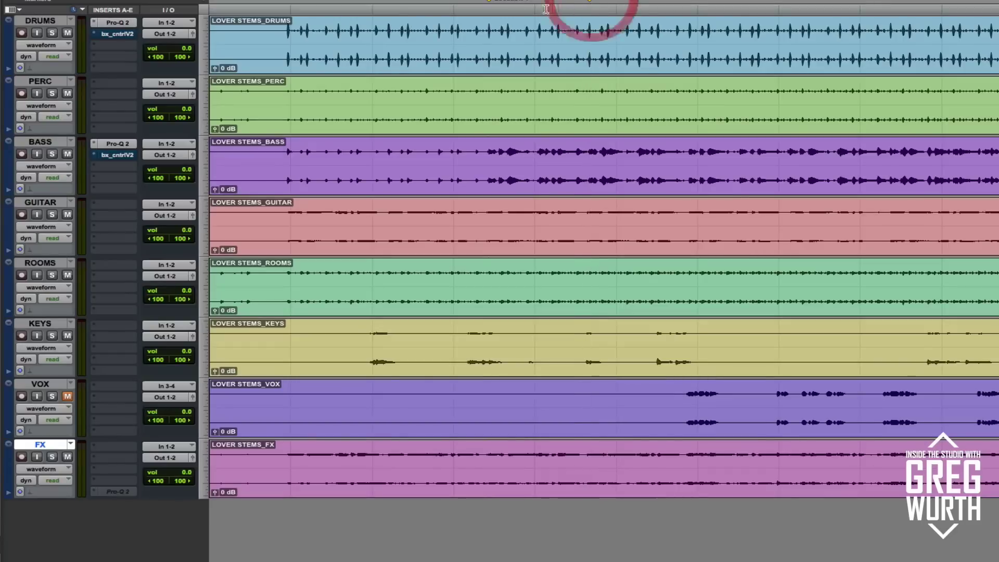
left_click(490, 5, "shift")
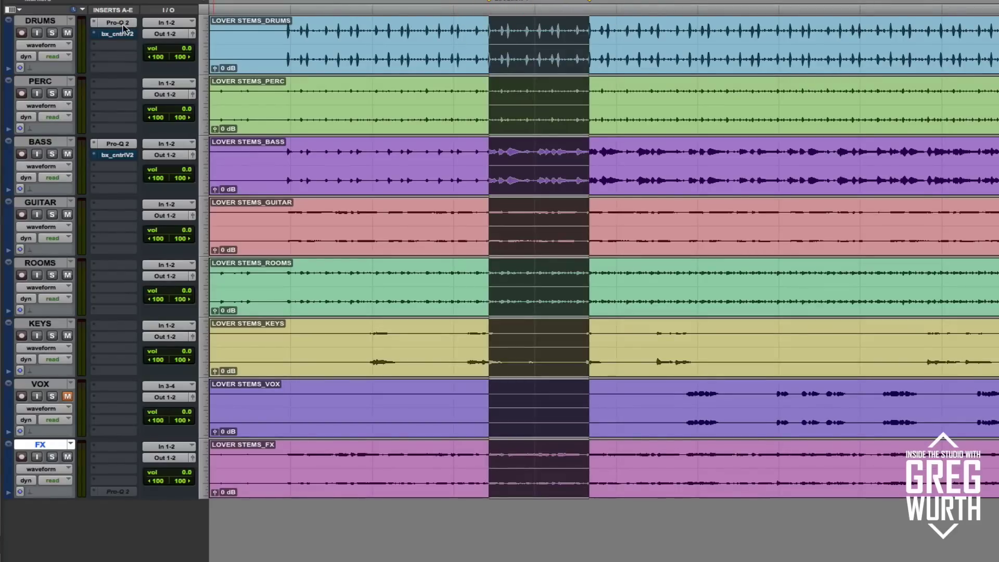
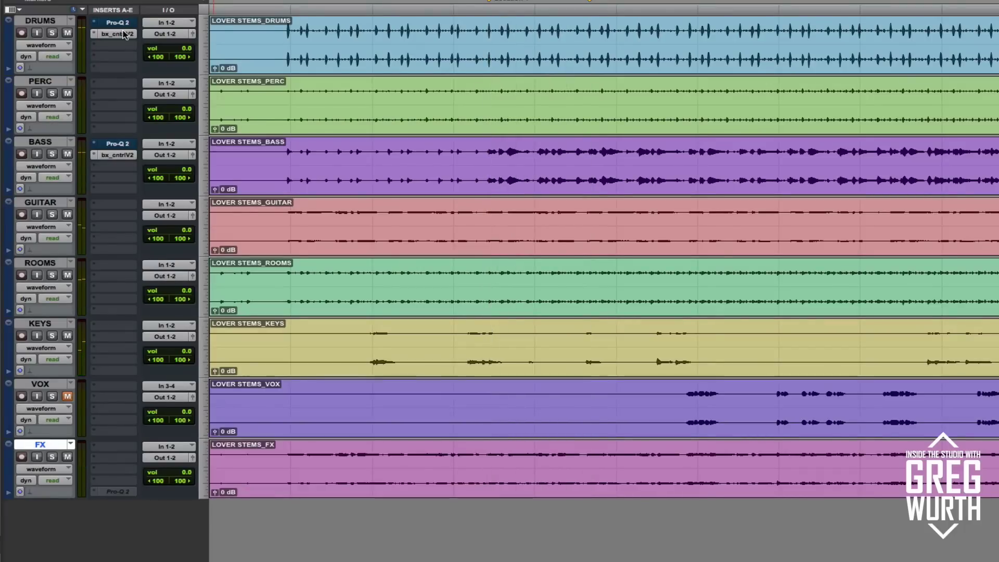
- Open bx_control V2 on the DRUMS track and reposition its window to view the Mono-Maker setting
left_click(117, 34)
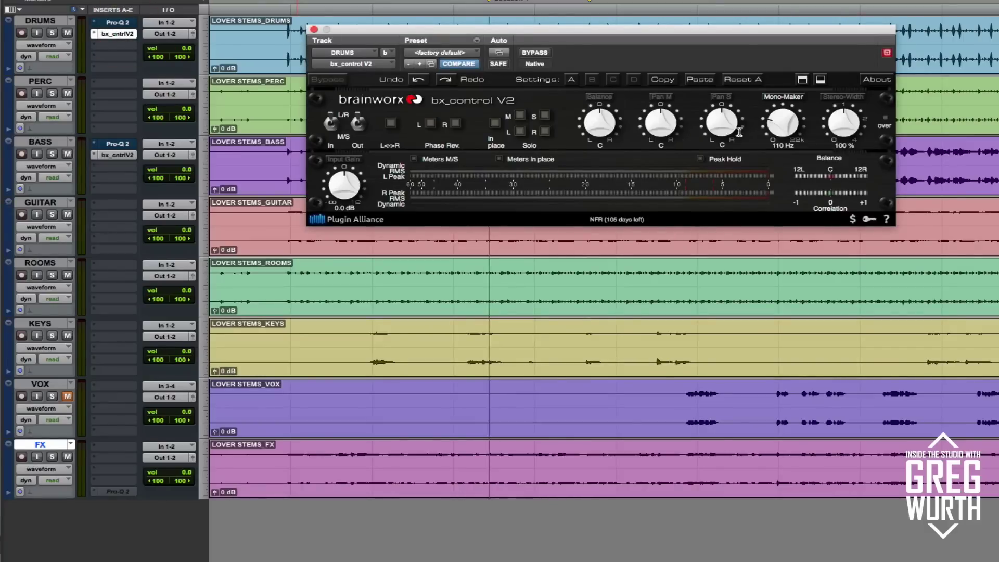
left_click_drag(746, 33, 729, 20)
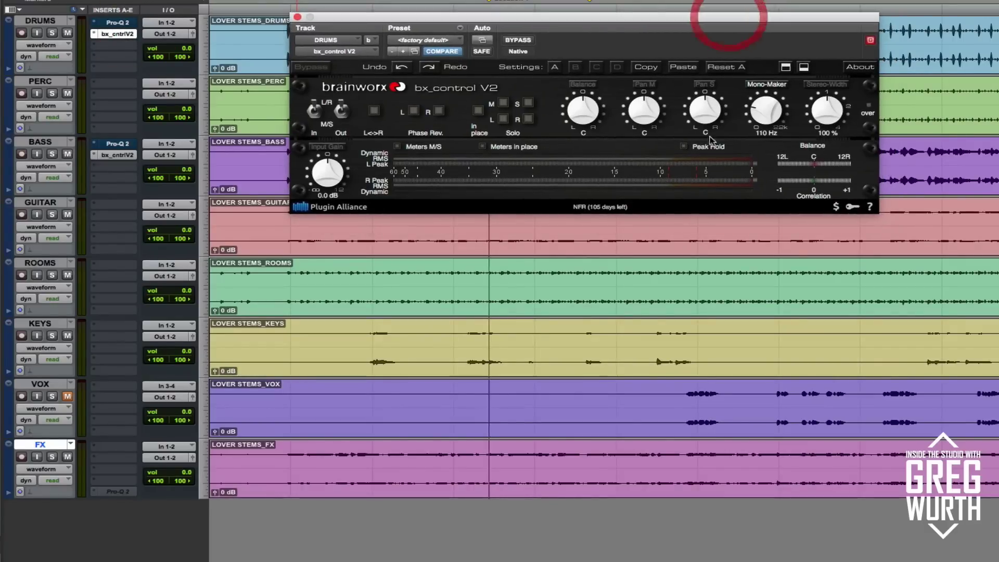